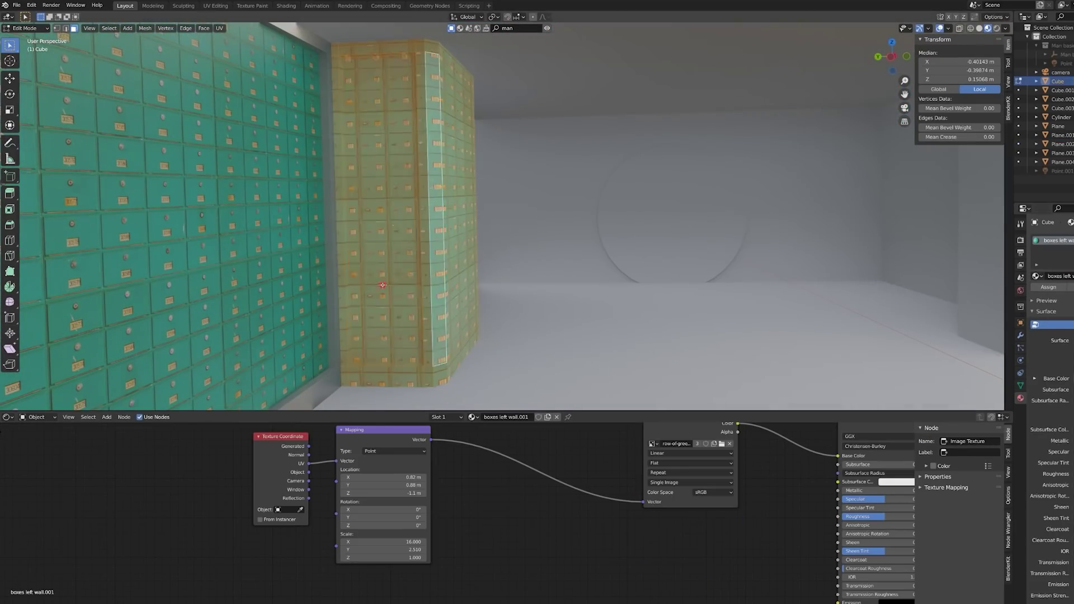
# - Toggle the cabinet in and out of Edit Mode and restore its chrome material
pyautogui.press('Tab')
pyautogui.click(1021, 386)
pyautogui.press('Tab')
pyautogui.moveTo(425, 291); pyautogui.dragTo(537, 302, button='middle')
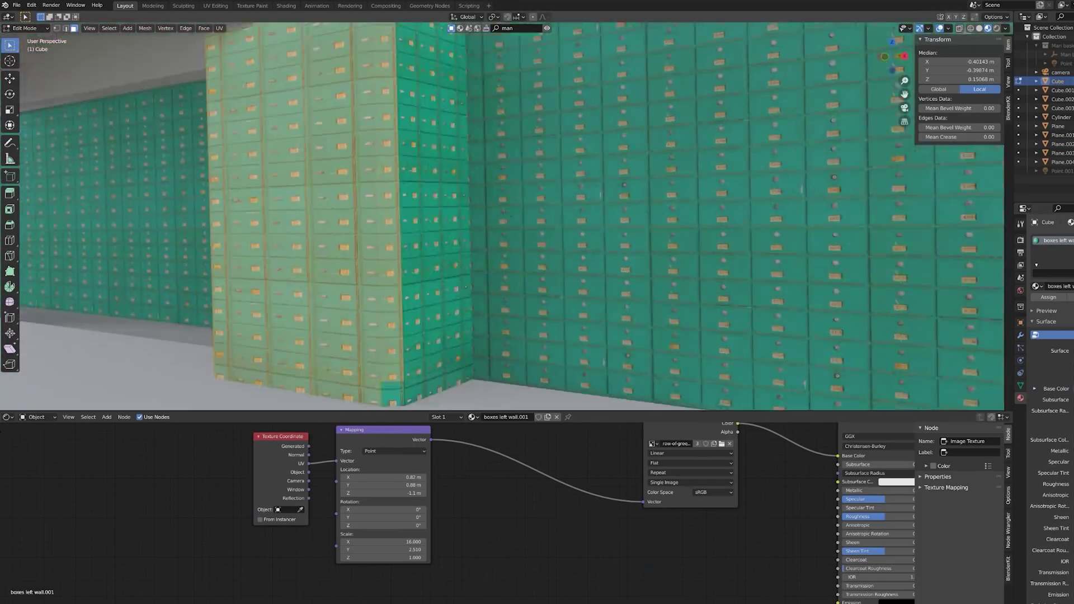
pyautogui.hotkey('ctrl', 'z')
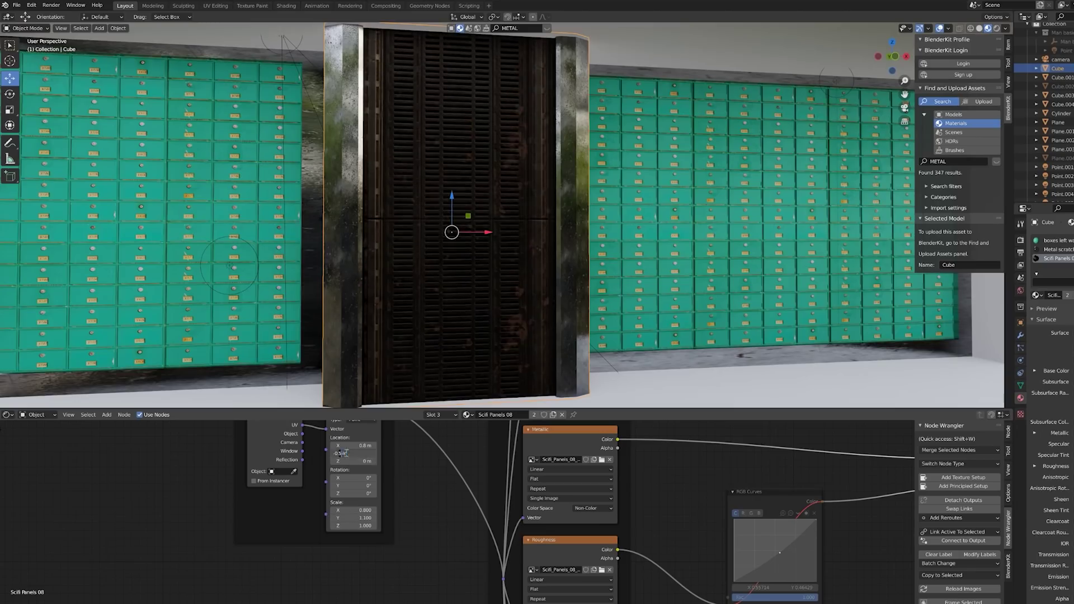
# - Nudge the metal panel texture's Mapping Location Y toward -0.44 m
pyautogui.moveTo(334, 456); pyautogui.dragTo(342, 456)
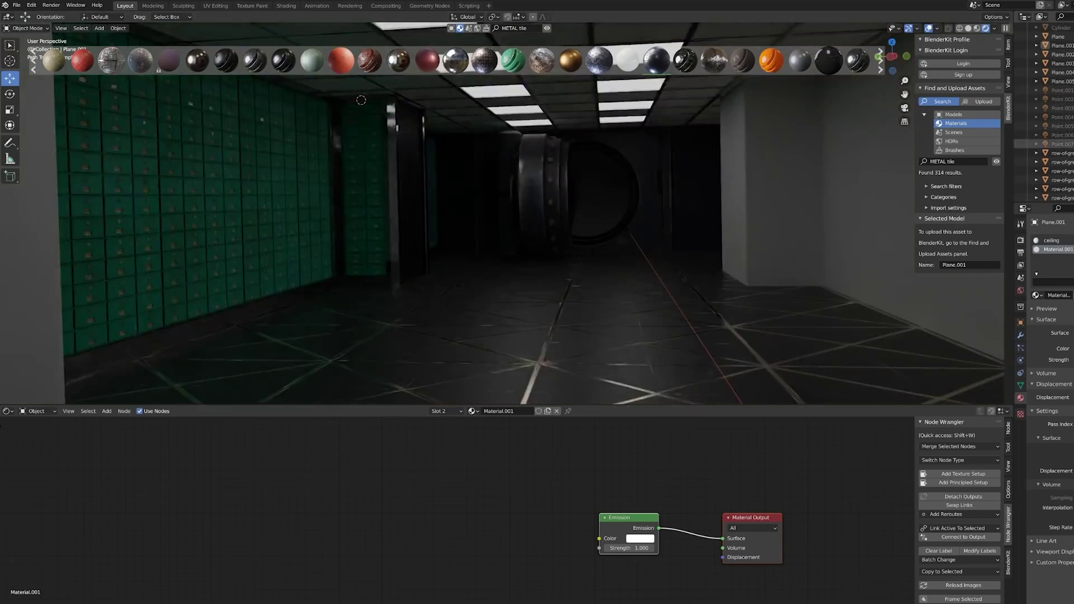
# - Orbit around the vault and bring up the new ceiling panel's mesh data settings
pyautogui.moveTo(361, 100); pyautogui.dragTo(379, 114, button='middle')
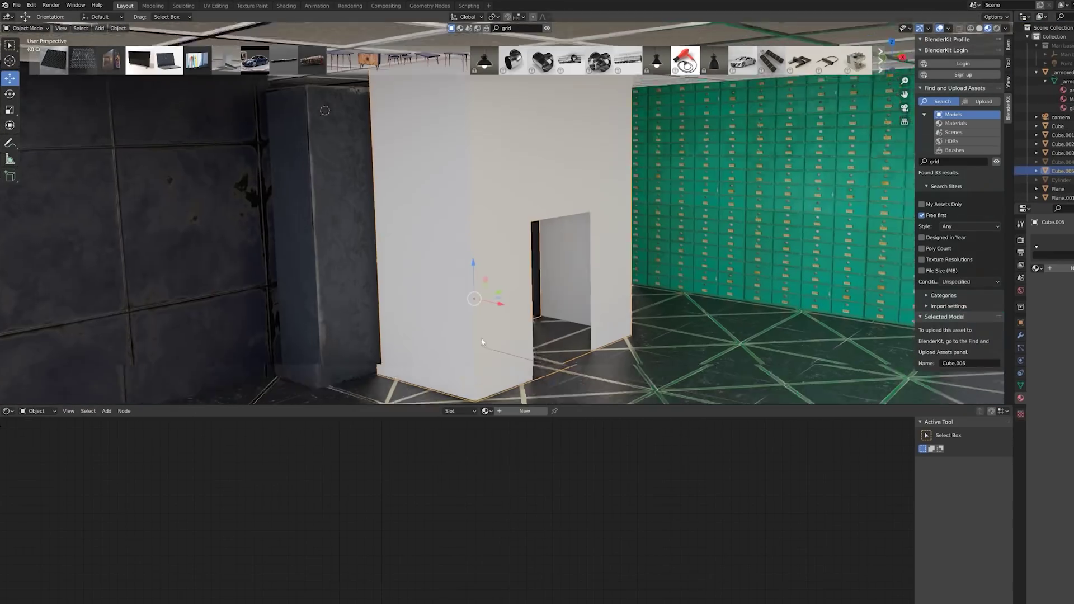
pyautogui.click(1033, 425)
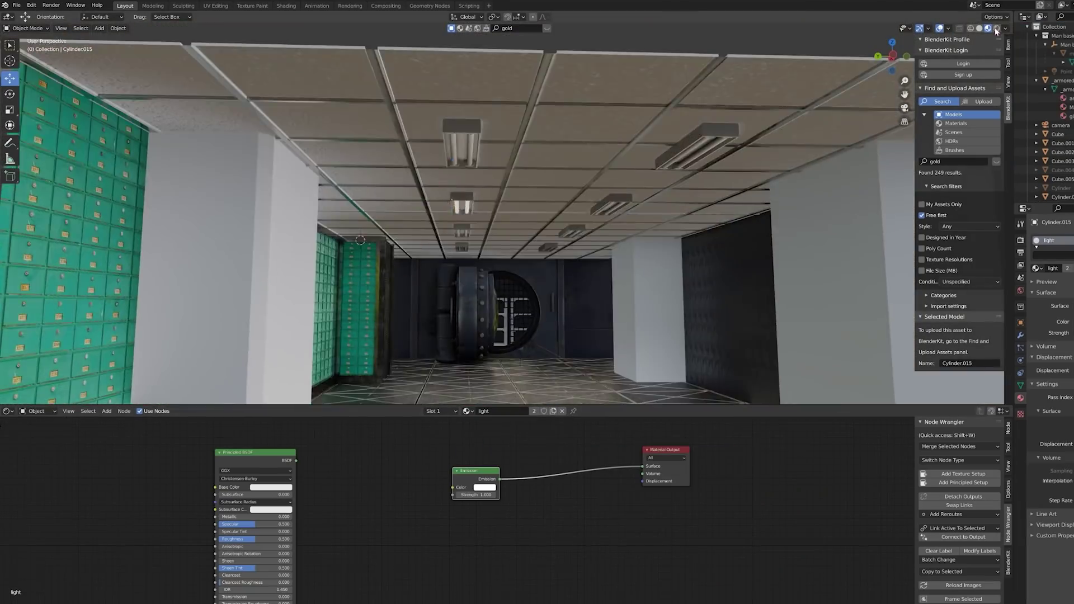
# - Switch the 3D viewport to Rendered shading to preview the vault lighting
pyautogui.click(996, 30)
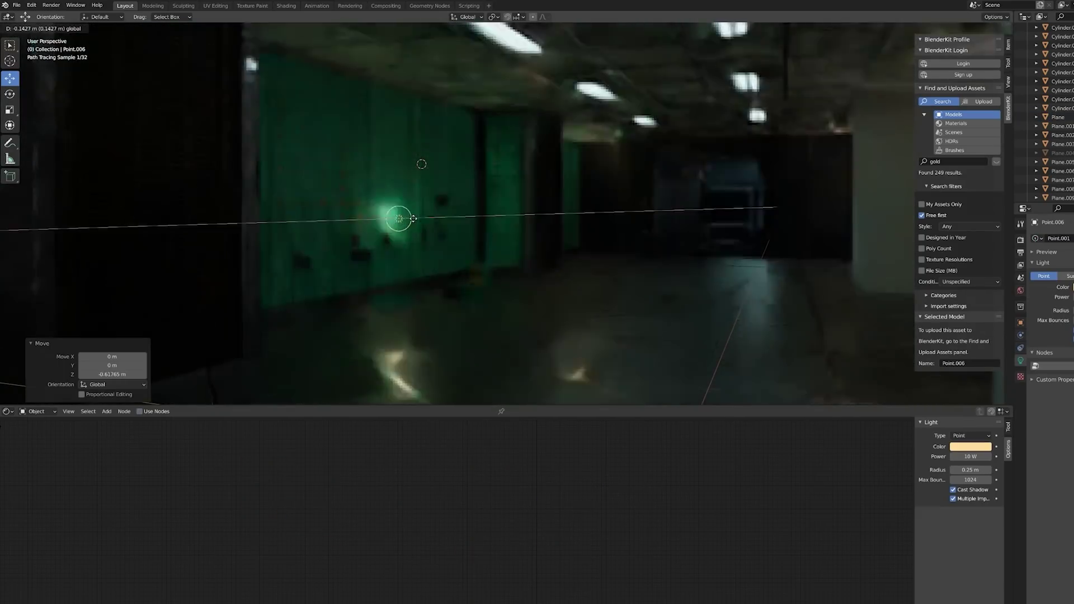
# - Shift the light slightly left and change the ceiling light's glow from cyan to red
pyautogui.click(408, 219)
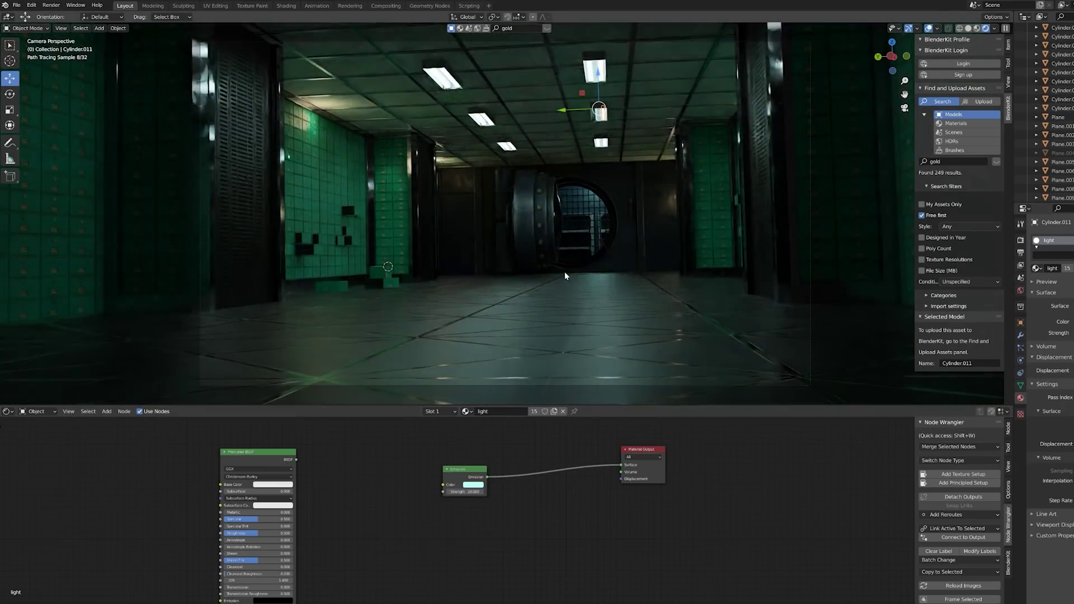
pyautogui.click(473, 485)
pyautogui.moveTo(492, 413); pyautogui.dragTo(490, 435)
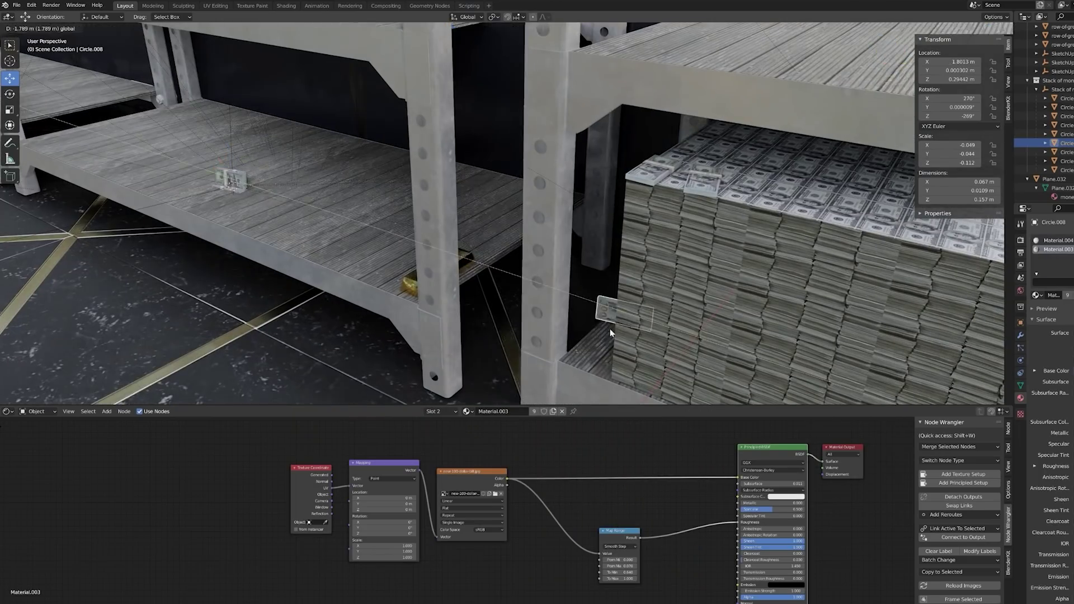
# - Rotate the small money object 90 degrees about the Y axis
pyautogui.press('r')
pyautogui.press('y')
pyautogui.press('9')
pyautogui.press('0')
pyautogui.press('Return')
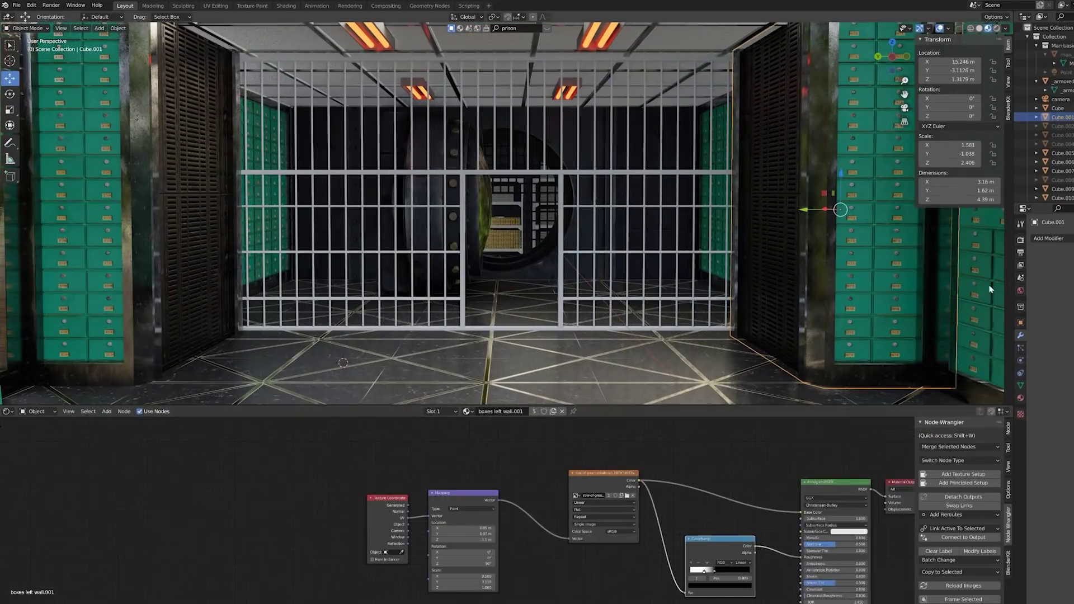
# - Select the vertical gate bar Plane.046 for editing
pyautogui.click(561, 252)
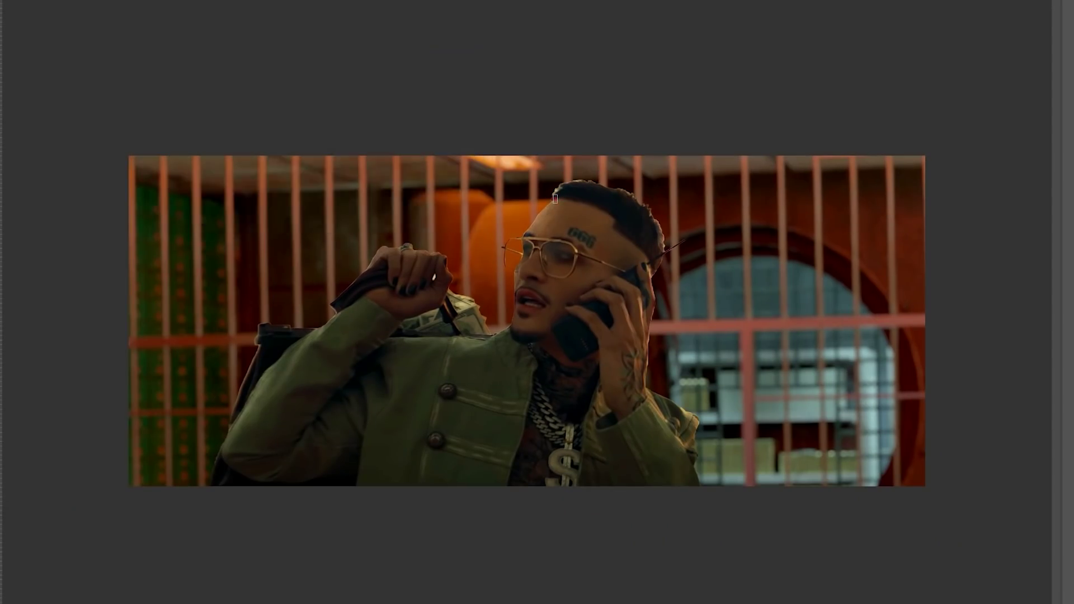
# - Start Free Transform on the reference clip layer to scale it across the canvas
pyautogui.hotkey('ctrl', 't')
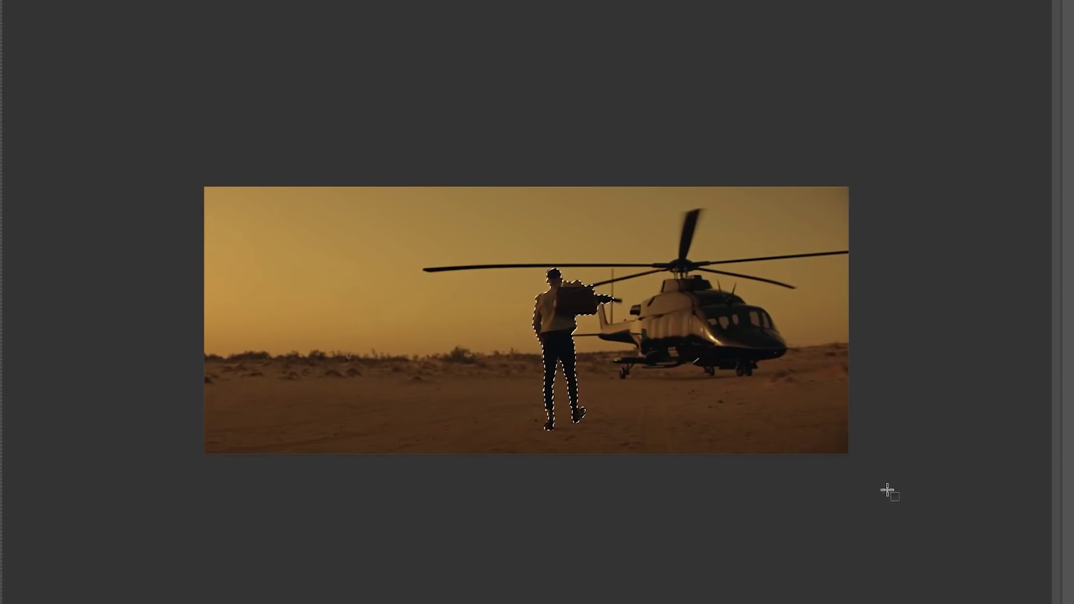
# - Show the rapper figure's selection as a Quick Mask overlay
pyautogui.press('q')
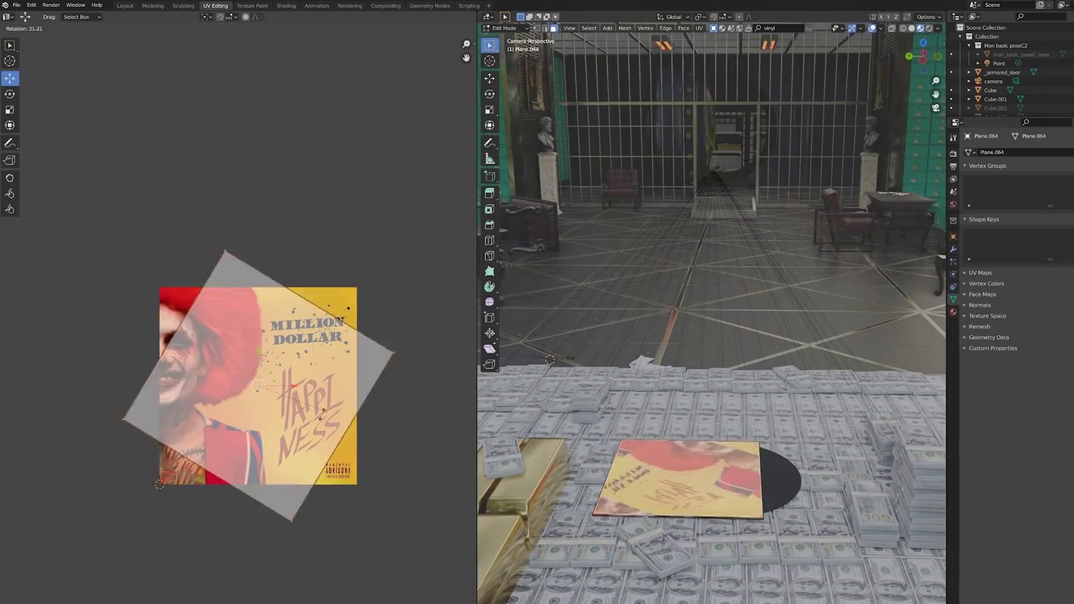
# - Confirm the rotated album cover UVs and unwrap the cover plane onto the album image
pyautogui.click(276, 382)
pyautogui.press('u')
pyautogui.click(251, 438)
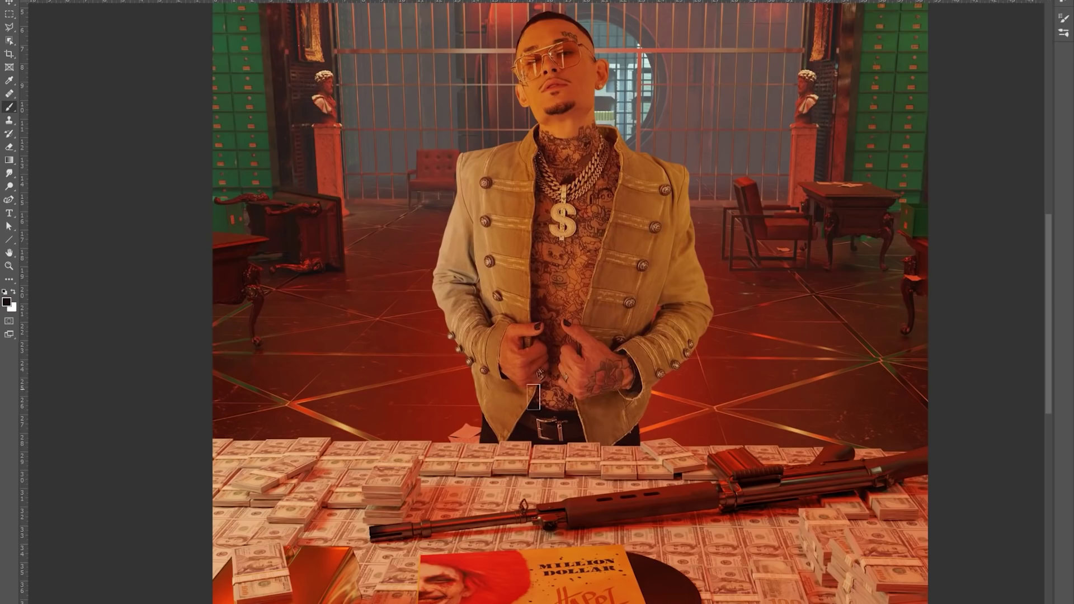
# - Set up the Brush tool with white as the paint colour for the gold bars' layer mask
pyautogui.keyDown('alt'); pyautogui.scroll(-5, 533, 397); pyautogui.keyUp('alt')
pyautogui.keyDown('alt'); pyautogui.scroll(6, 508, 172); pyautogui.keyUp('alt')
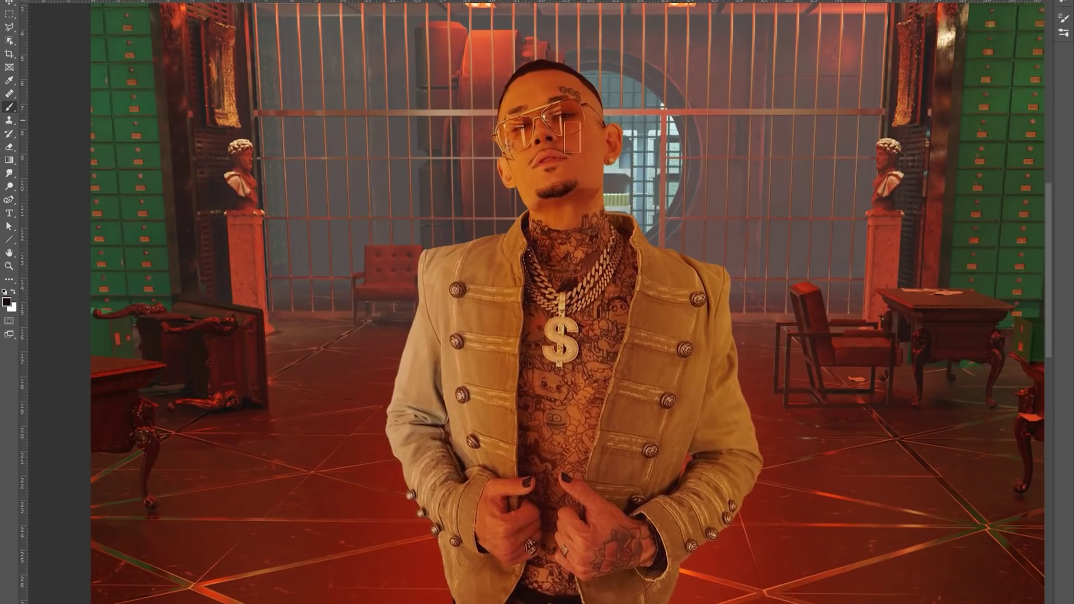
pyautogui.press('b')
pyautogui.keyDown('alt'); pyautogui.scroll(2, 576, 294); pyautogui.keyUp('alt')
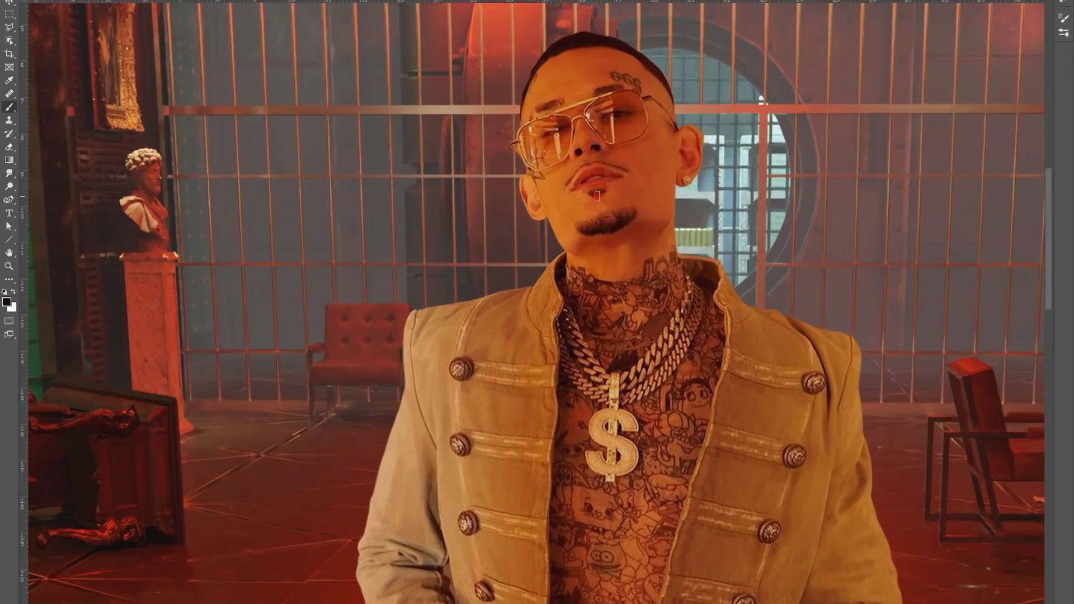
pyautogui.keyDown('alt'); pyautogui.scroll(-5, 596, 195); pyautogui.keyUp('alt')
pyautogui.press('x')
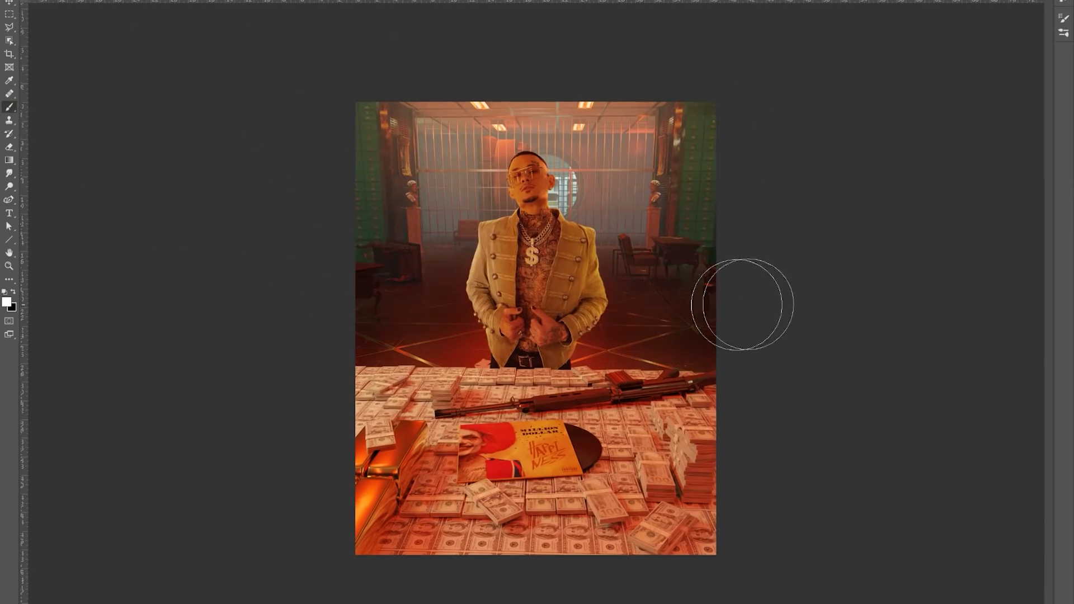
pyautogui.keyDown('alt'); pyautogui.scroll(-1, 742, 305); pyautogui.keyUp('alt')
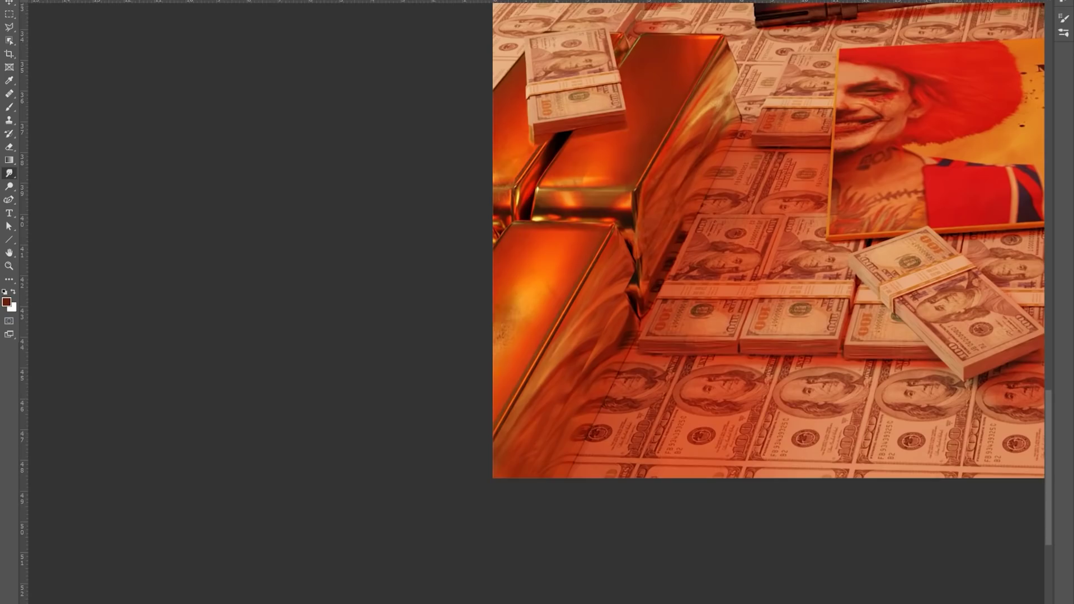
pyautogui.scroll(3, 484, 338)
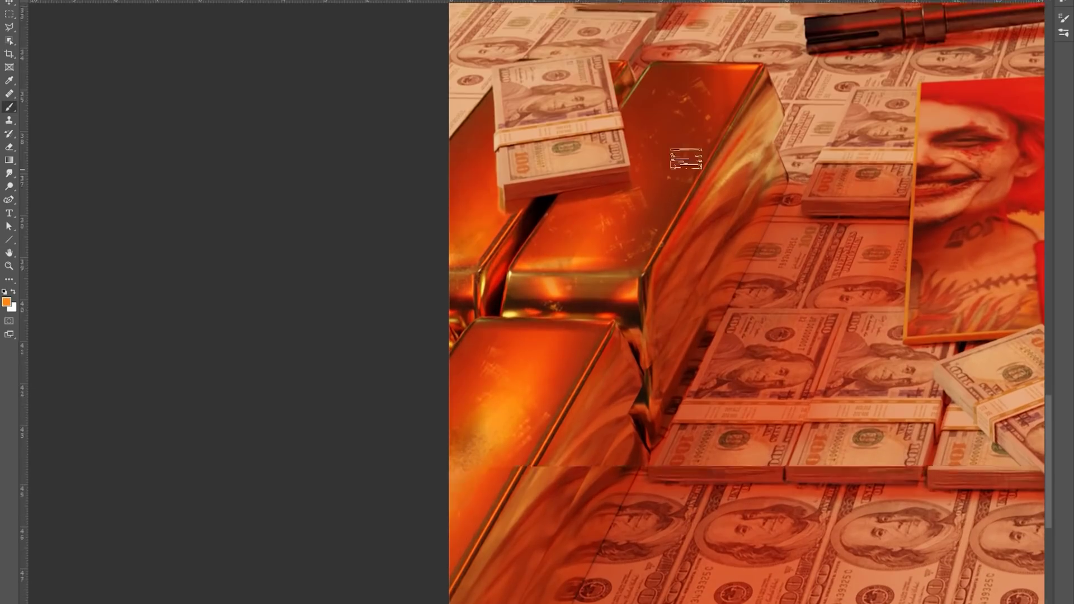